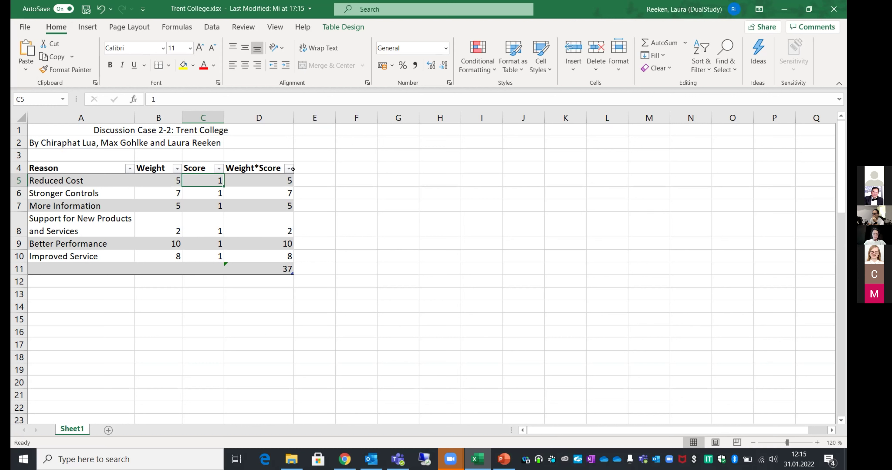
Copy the Score column, from its header to row 11, into column E directly beside the Weight*Score column.
left_click_drag(201, 166, 189, 261)
right_click(190, 262)
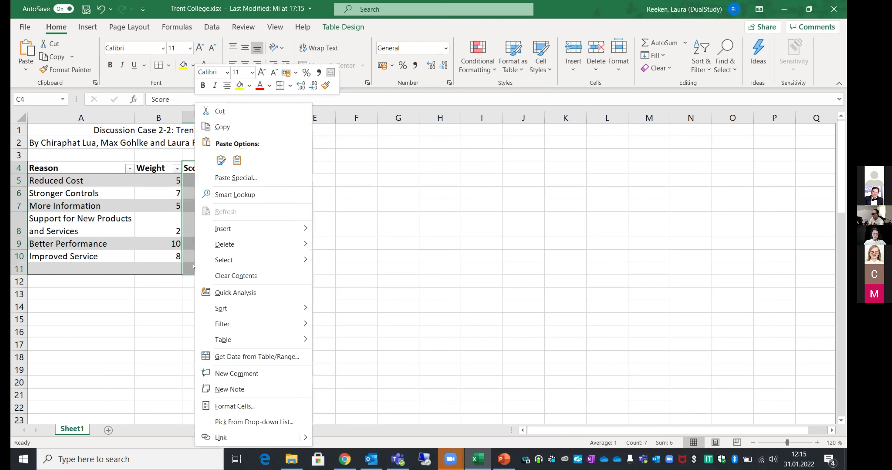
mouse_move(257, 266)
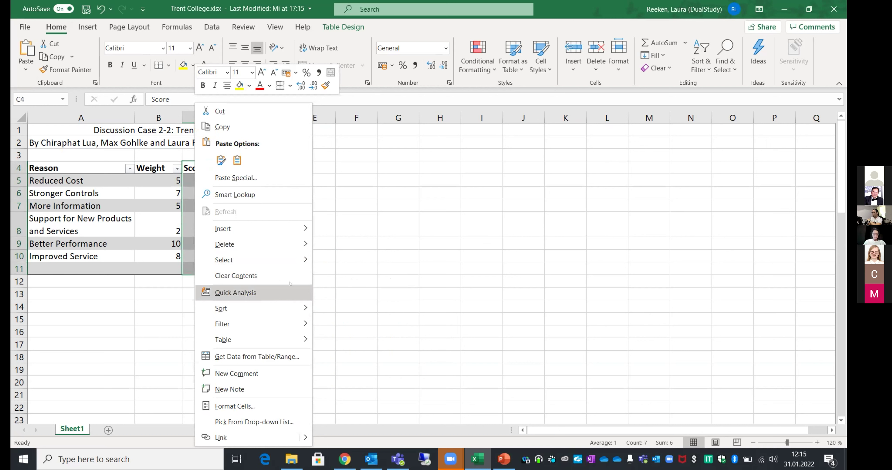
left_click(250, 128)
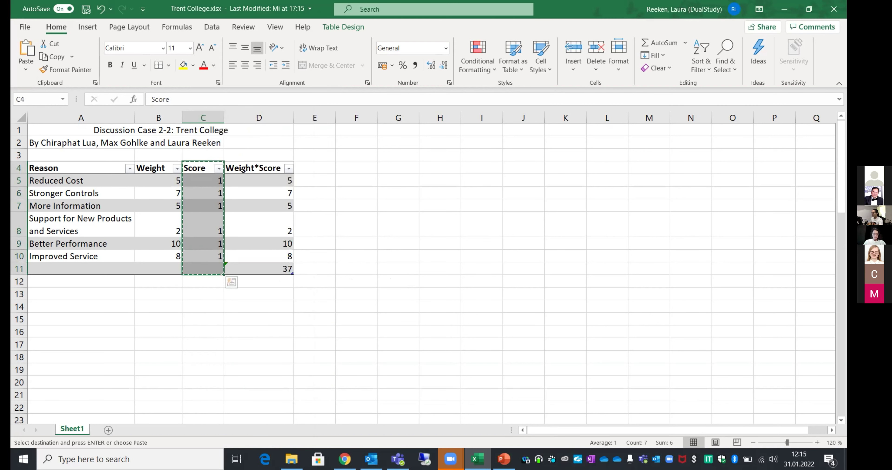
left_click_drag(305, 169, 304, 265)
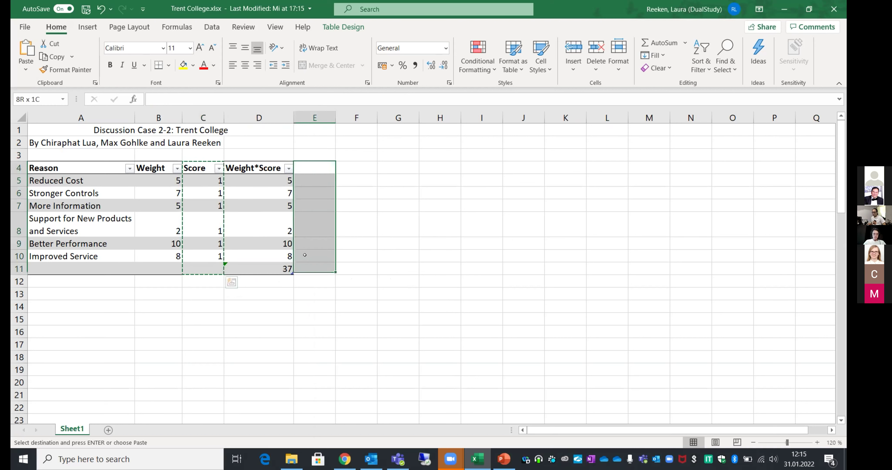
key("ctrl+v")
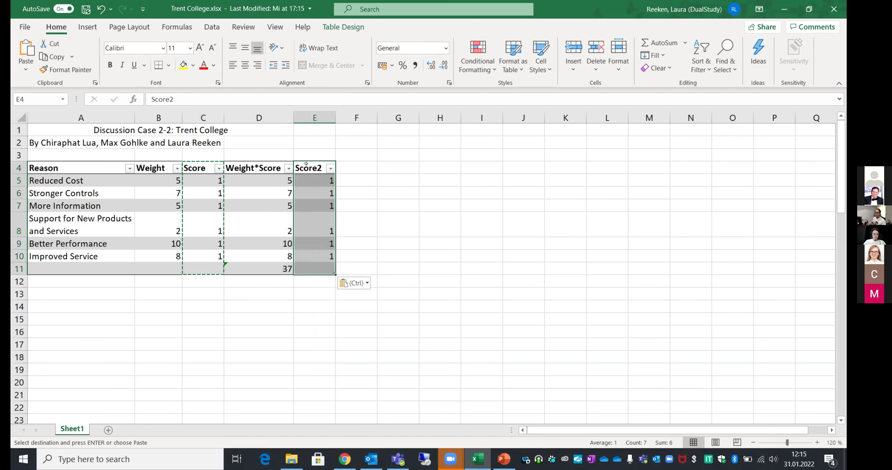
Move the copied score column between Score and Weight*Score, and adjust both columns' widths to fit their headers.
left_click_drag(300, 163, 224, 165)
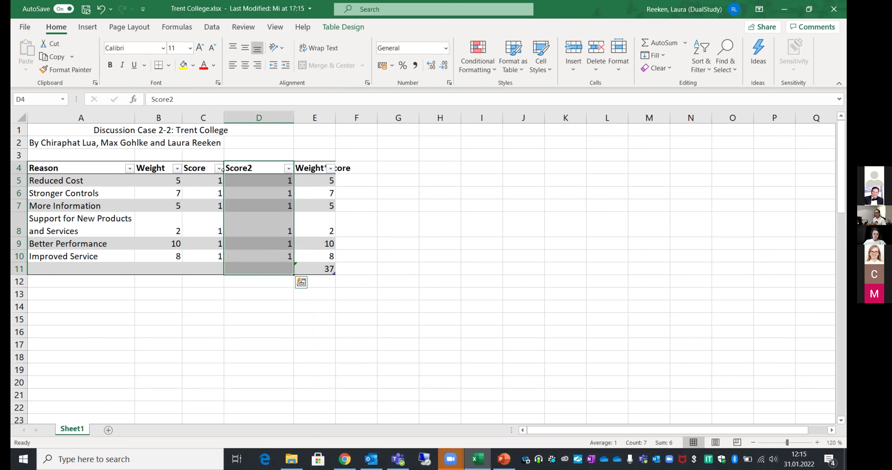
left_click(382, 294)
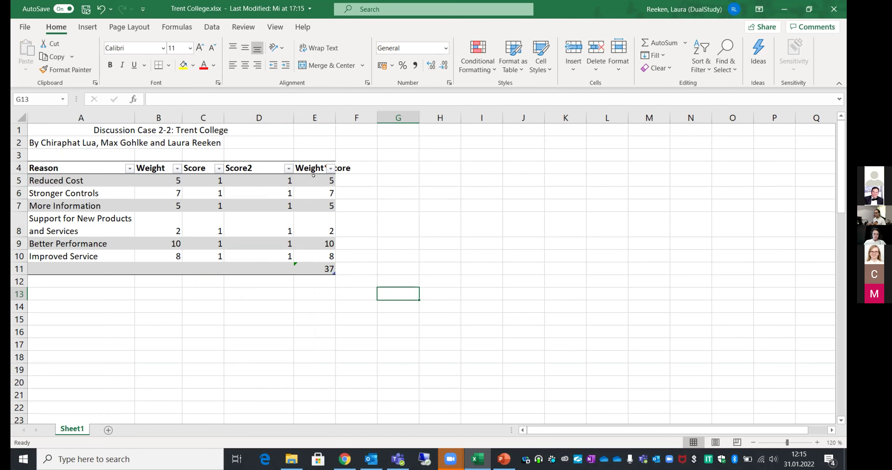
double_click(335, 116)
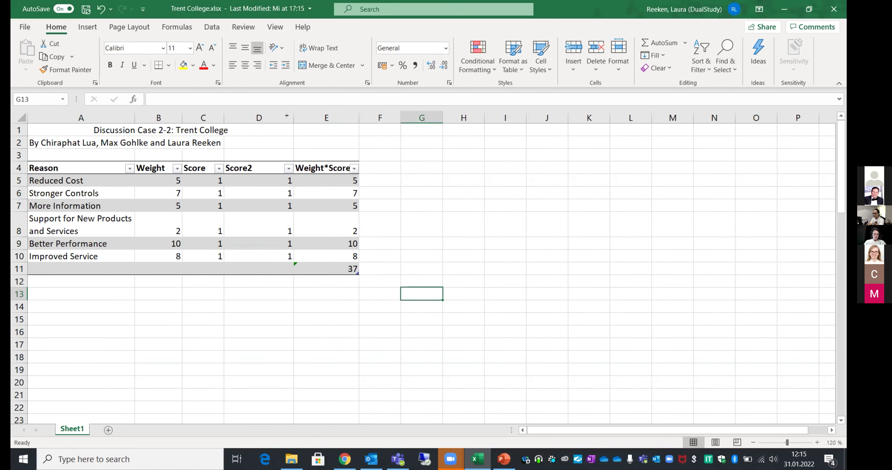
left_click_drag(287, 115, 259, 121)
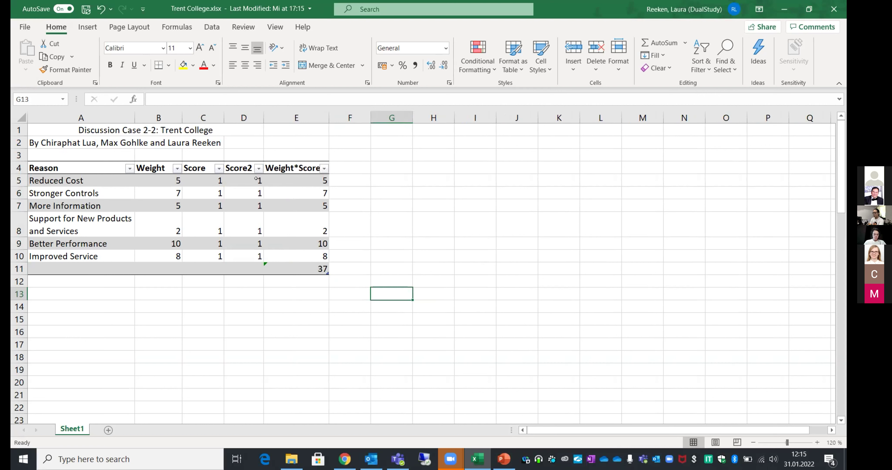
In the Score2 column, enter 1 for Reduced Cost and 2 for Stronger Controls.
left_click(256, 178)
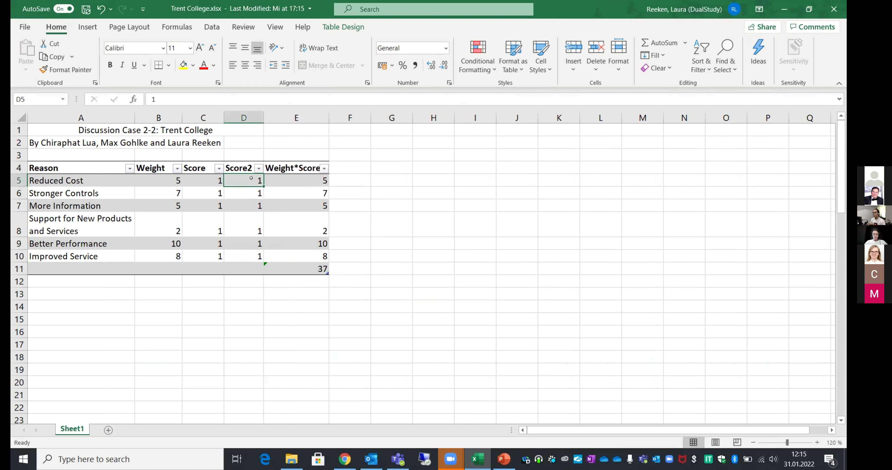
double_click(250, 178)
key("Delete")
type("2")
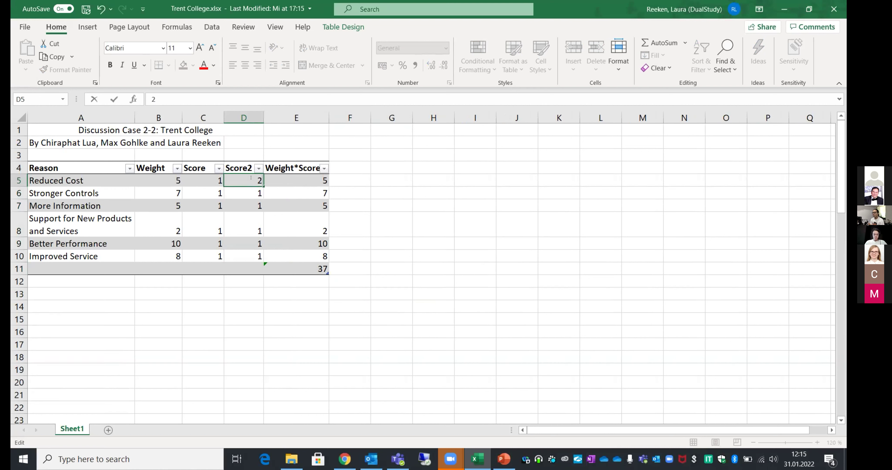
key("BackSpace")
type("1")
left_click(256, 193)
type("2")
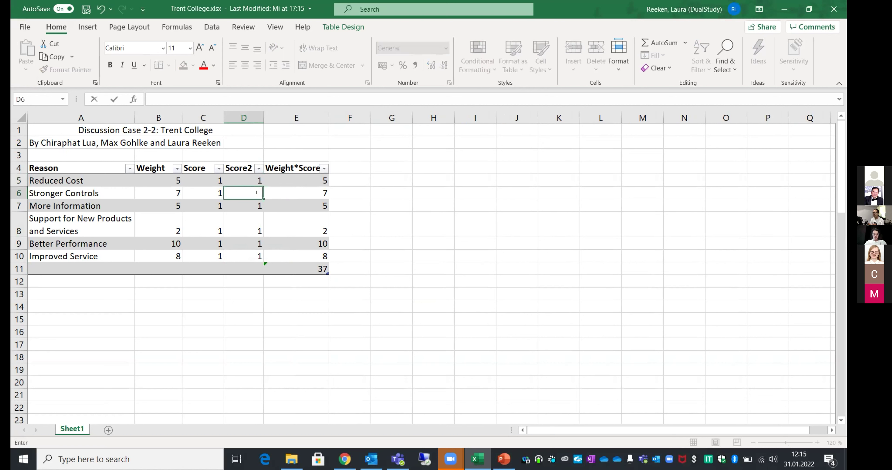
key("Return")
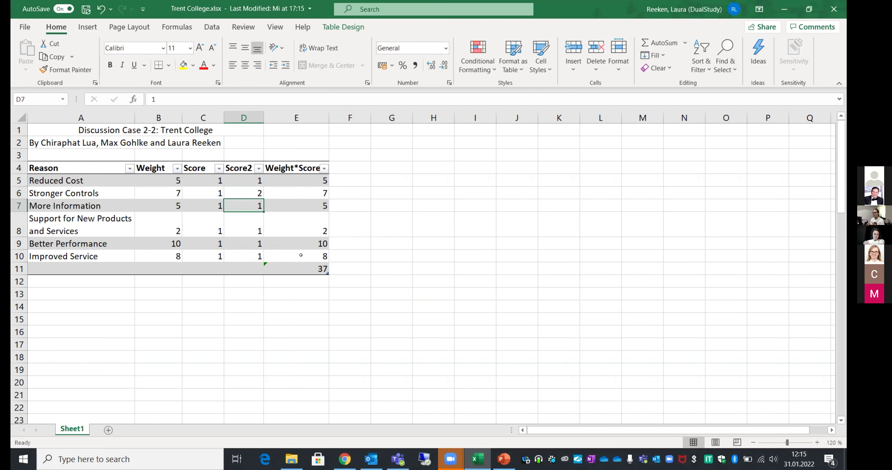
left_click(265, 273)
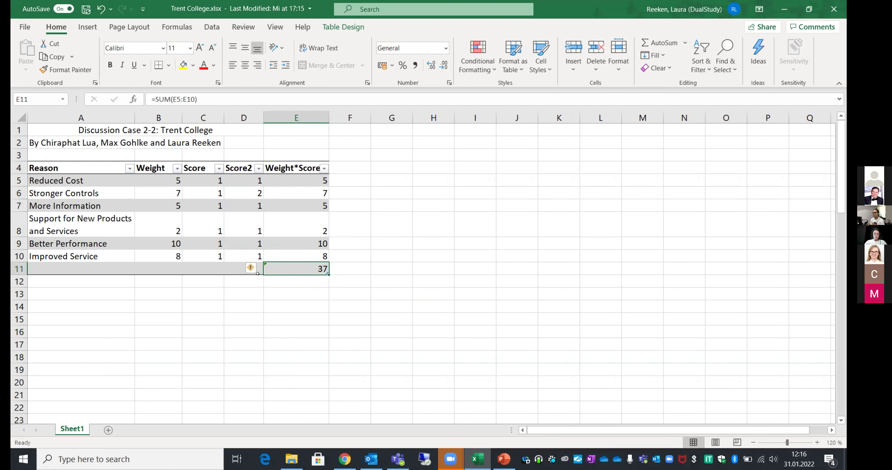
left_click_drag(256, 279, 235, 274)
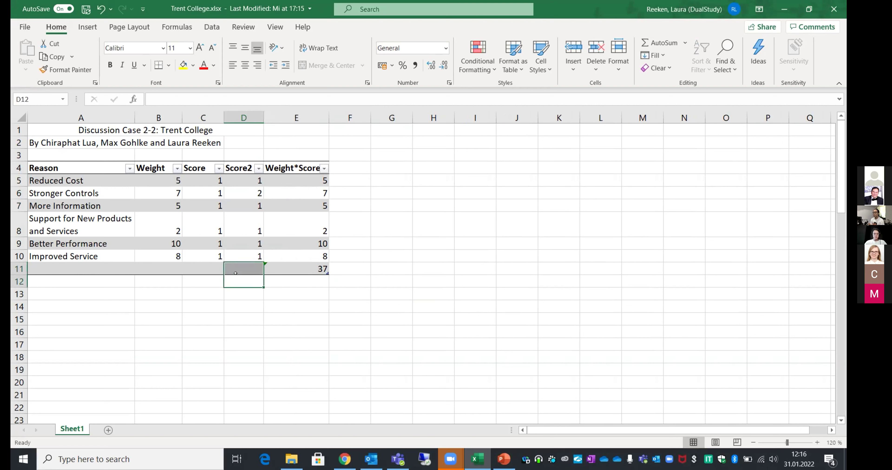
left_click(279, 281)
left_click(266, 271)
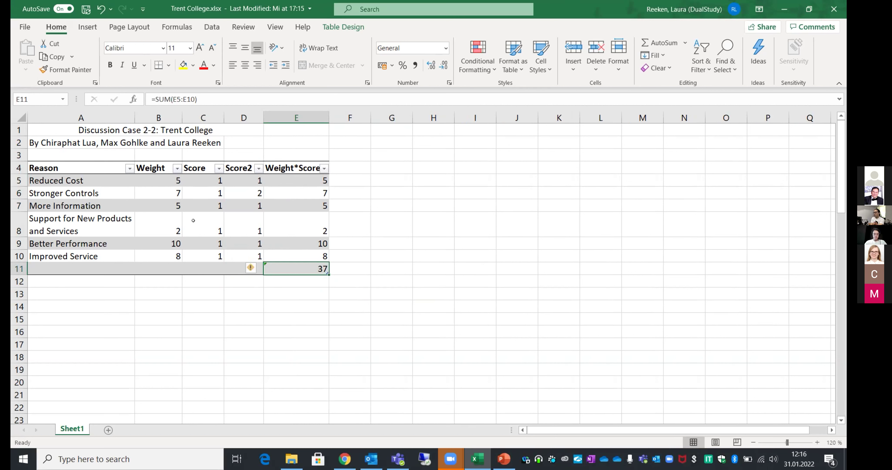
Set the Score2 value for Improved Service to 3.
double_click(259, 256)
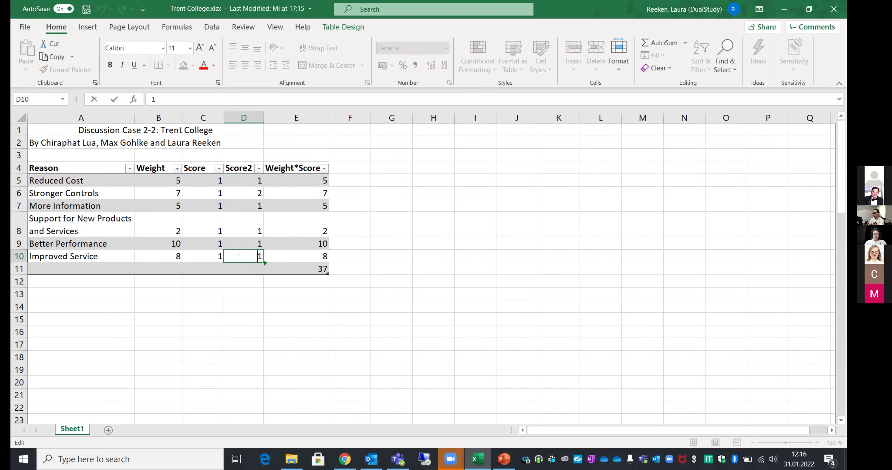
key("Delete")
type("3")
key("Return")
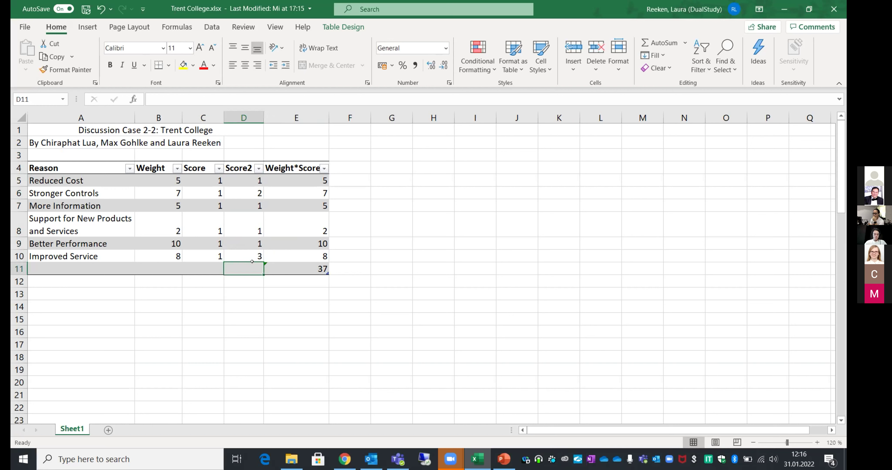
Fill the SUM formula from the Weight*Score total in E11 into the Score2 total cell D11.
key("Right")
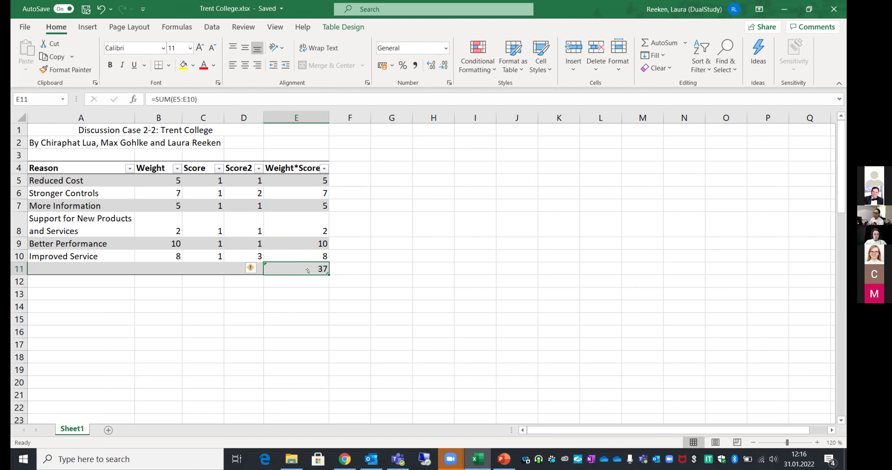
left_click_drag(327, 274, 237, 262)
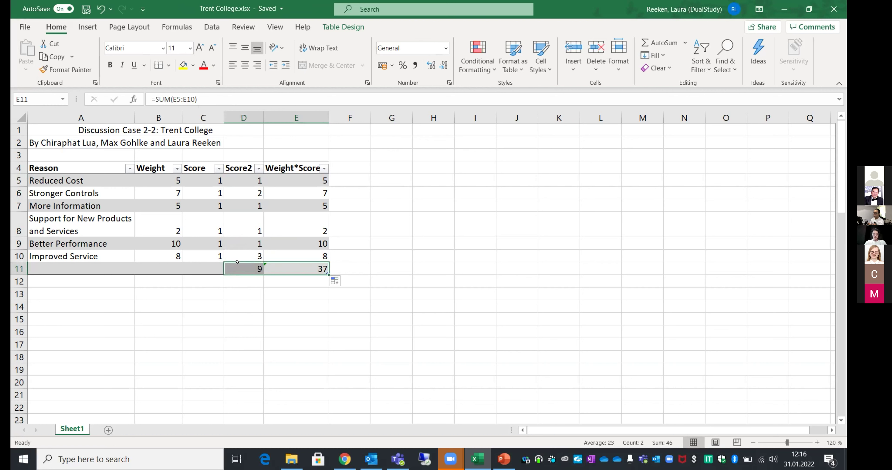
left_click(264, 267)
left_click(229, 275)
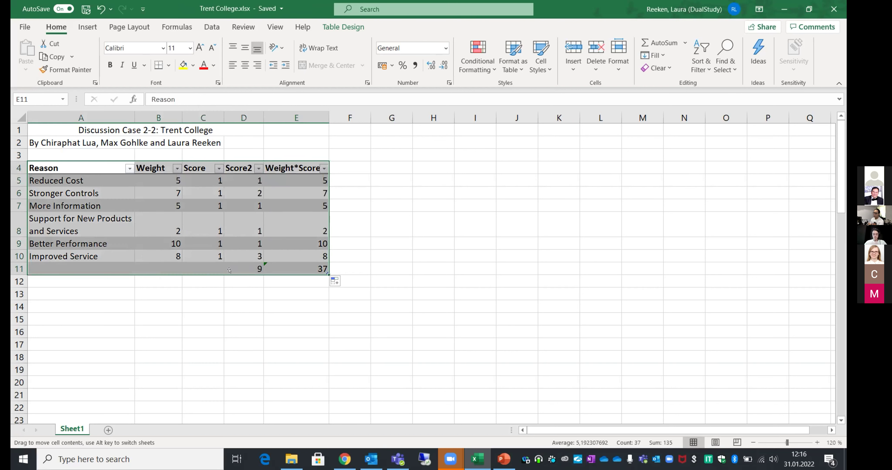
left_click(230, 270)
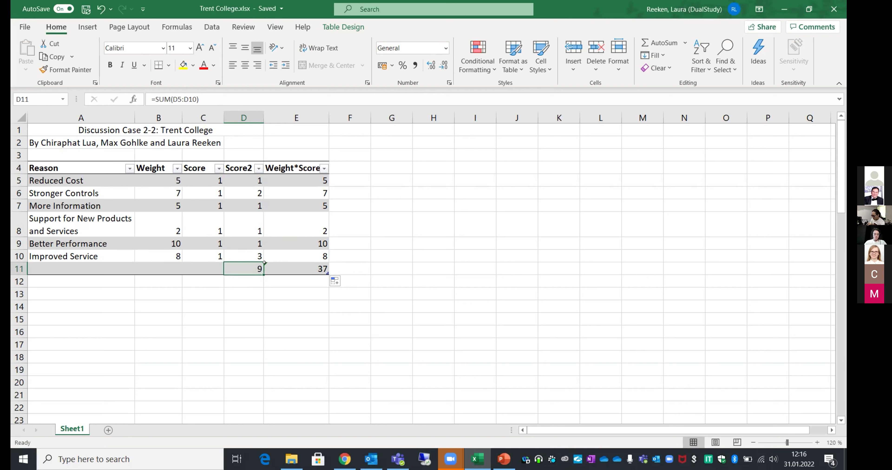
Open the SUM formula in the Score2 total cell D11 and clear it so the cell is empty.
double_click(251, 265)
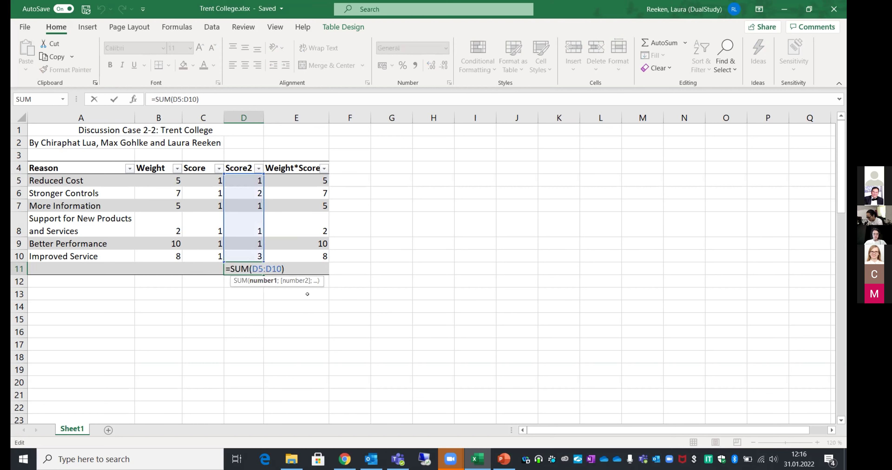
left_click(425, 245)
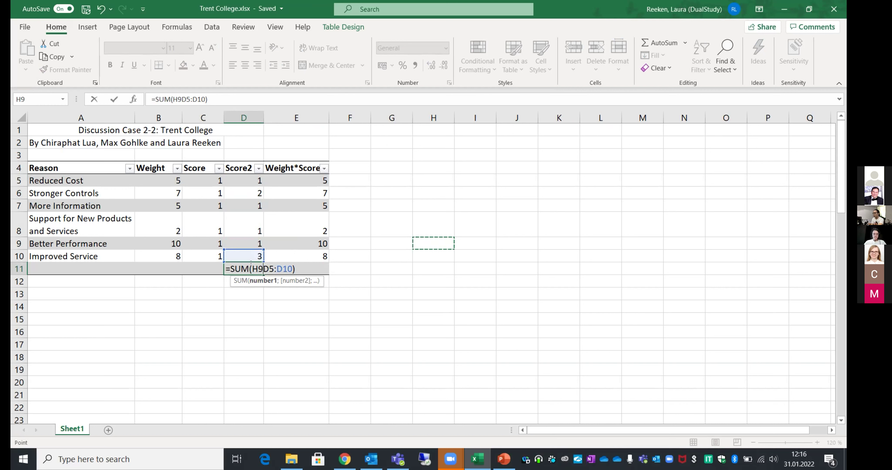
left_click(389, 233)
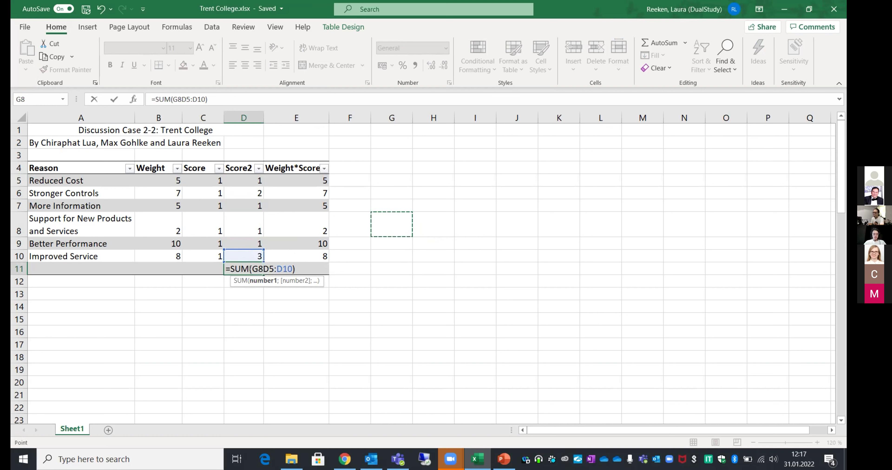
left_click_drag(215, 100, 123, 99)
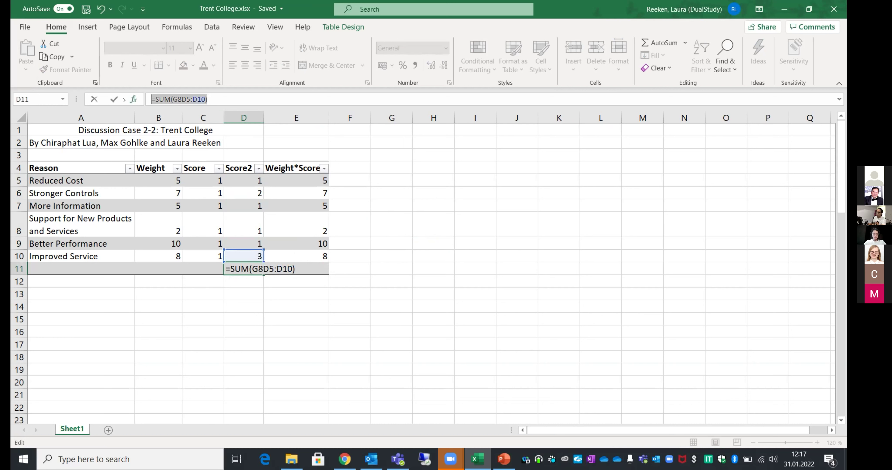
key("BackSpace")
left_click(475, 281)
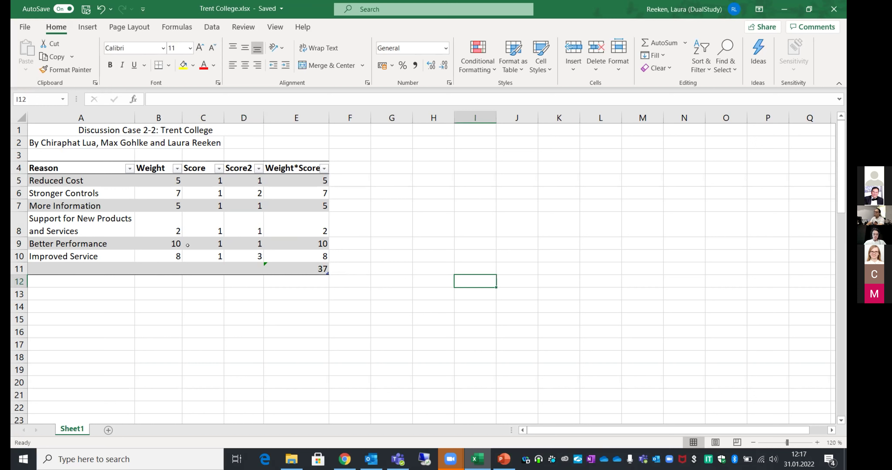
Move the SUM total from cell E11 to C11, beneath the Score column.
left_click(319, 268)
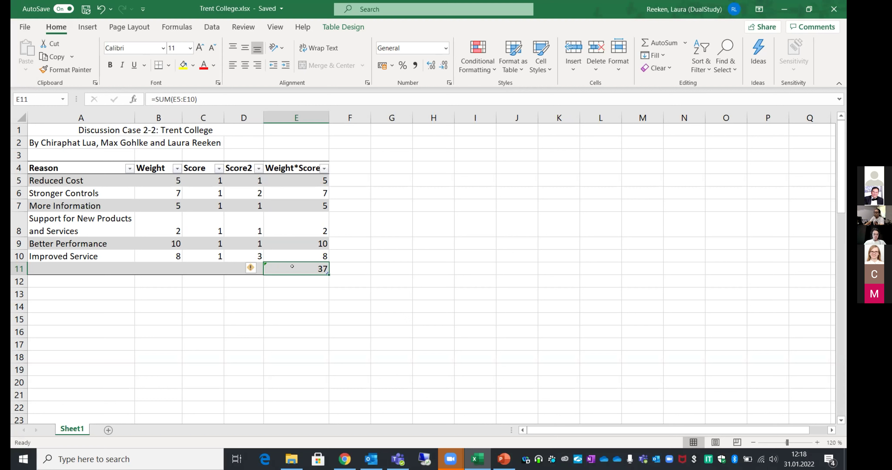
left_click_drag(286, 266, 203, 268)
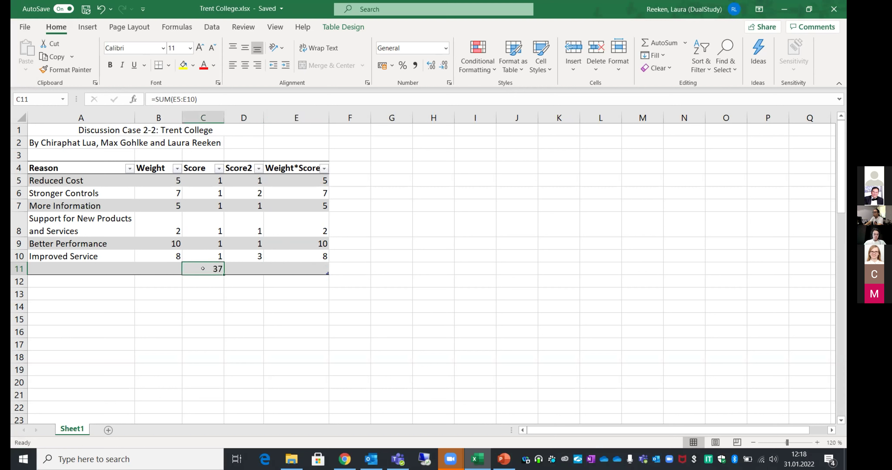
left_click(349, 252)
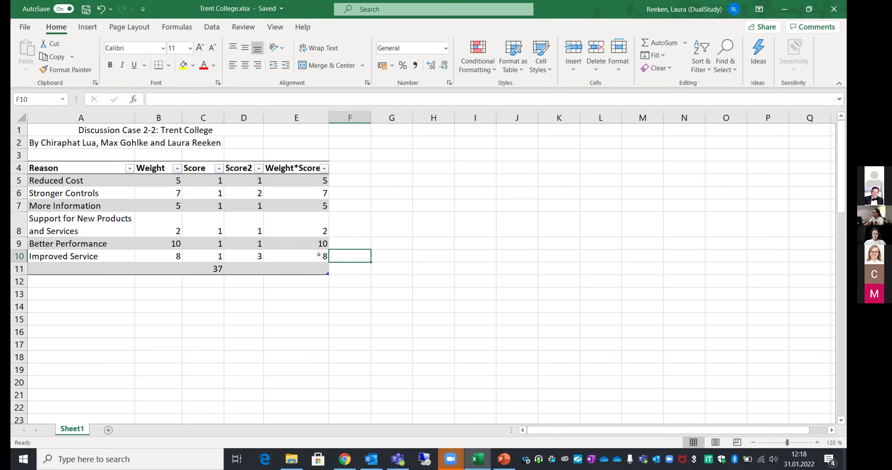
left_click(203, 269)
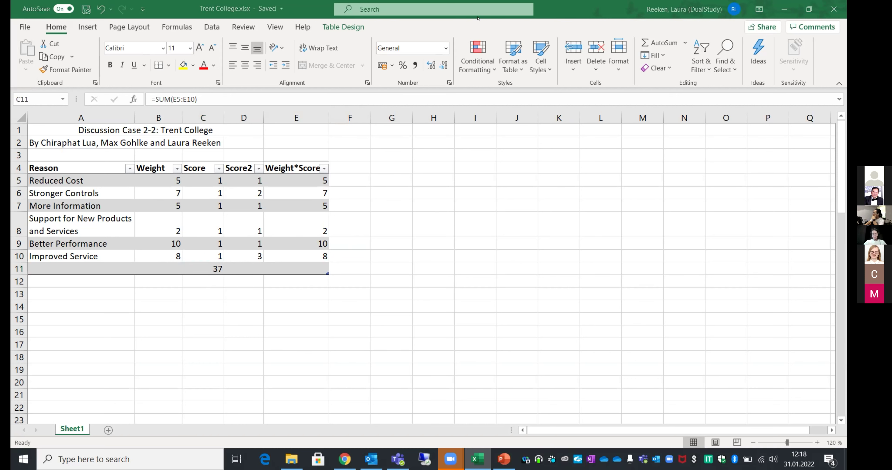
Switch to the Trent College presentation in Google Slides and start its slideshow.
left_click(477, 17)
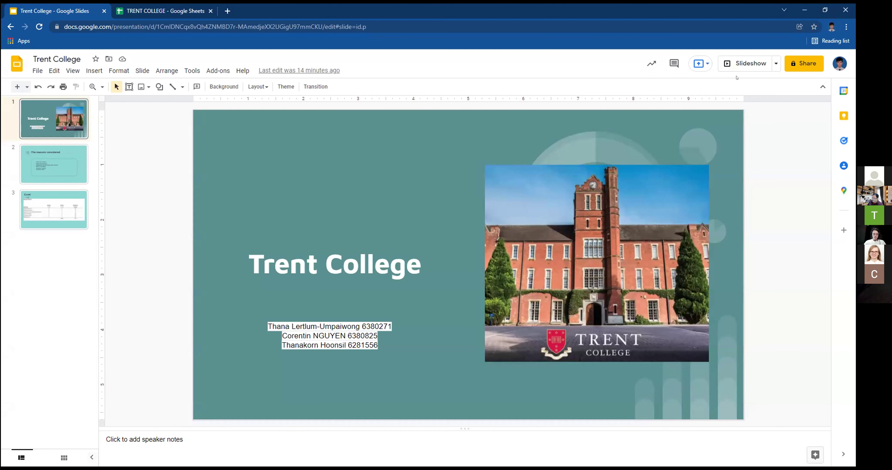
key("ctrl+F5")
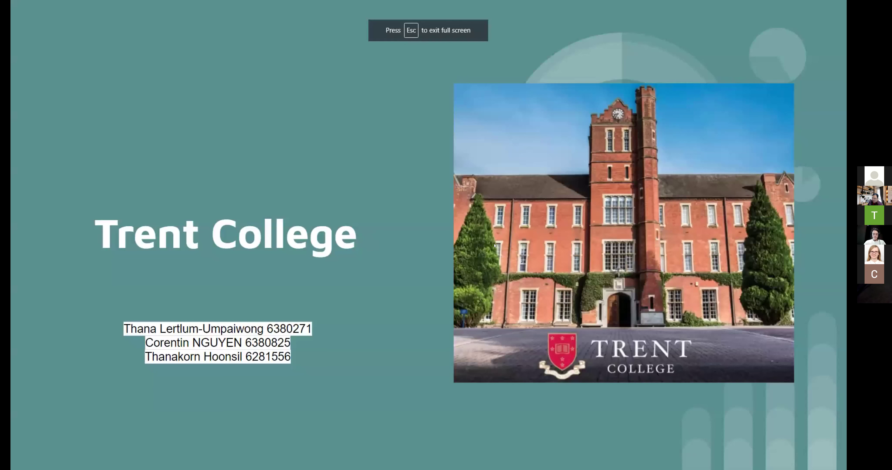